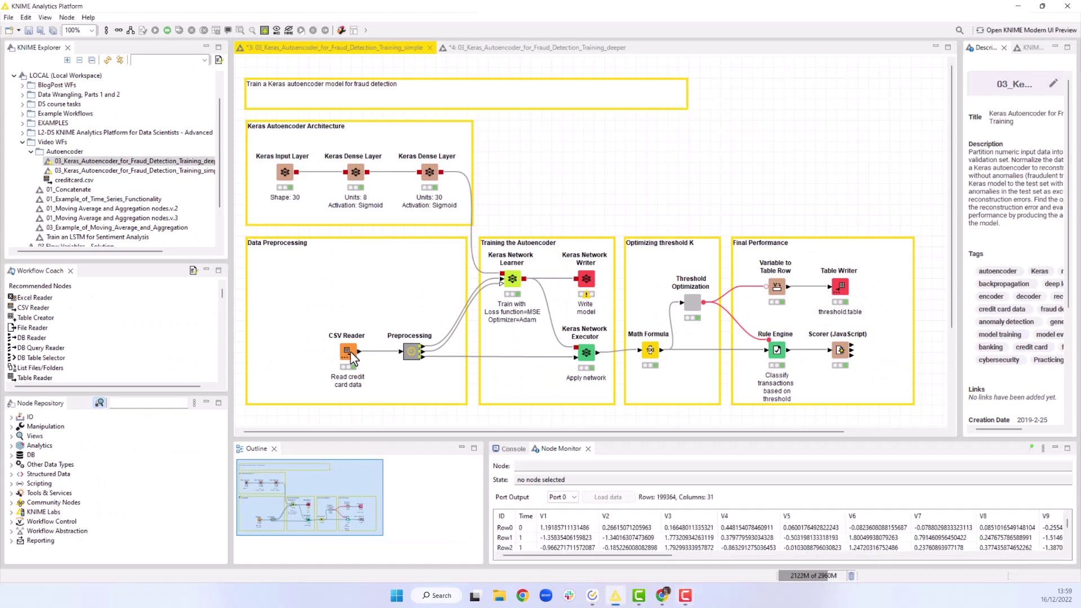
Show the CSV Reader's output table and scroll right to the Amount and Class columns.
right_click(350, 351)
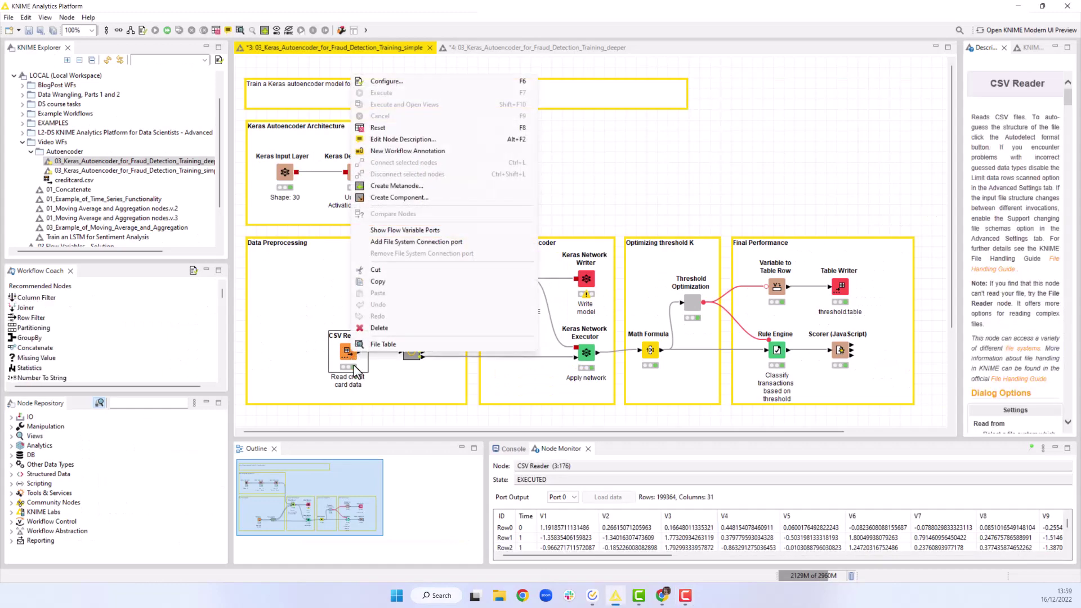
click(374, 346)
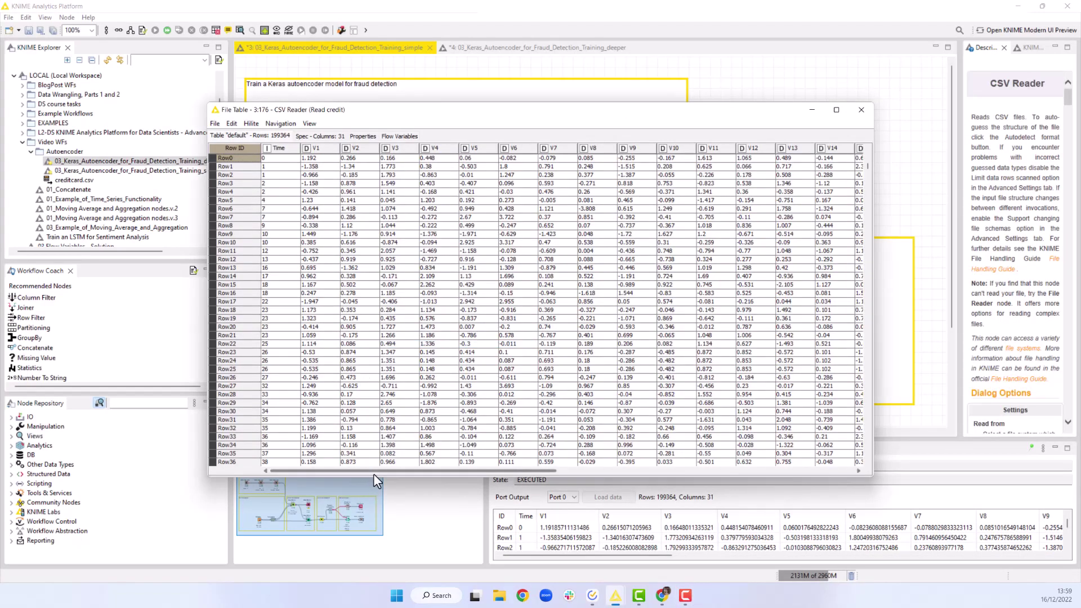
drag(374, 472, 704, 479)
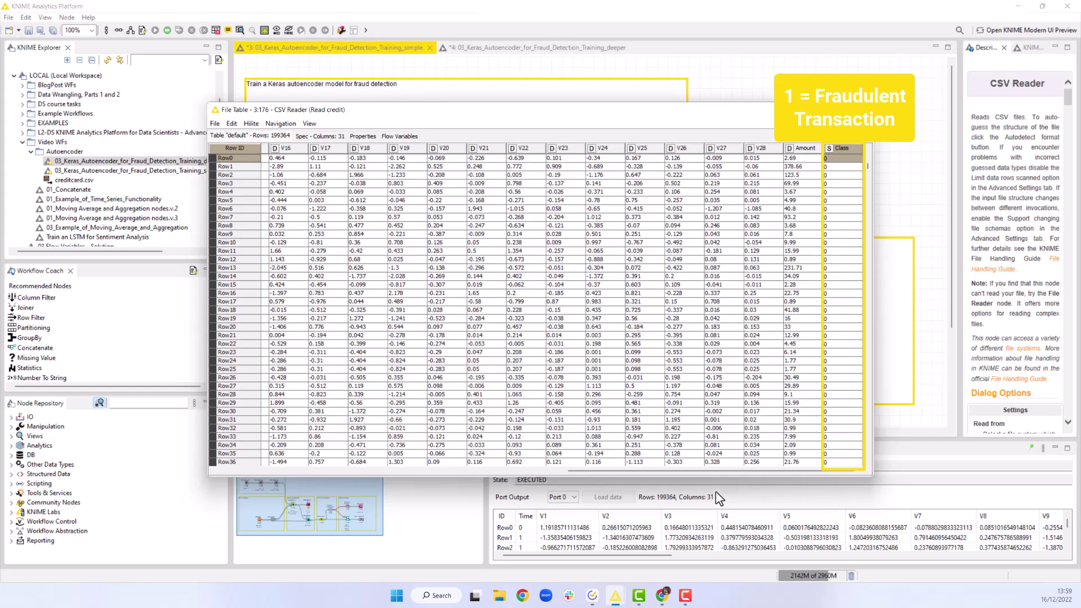
Close the File Table and deselect the CSV Reader to show the workflow description.
click(861, 110)
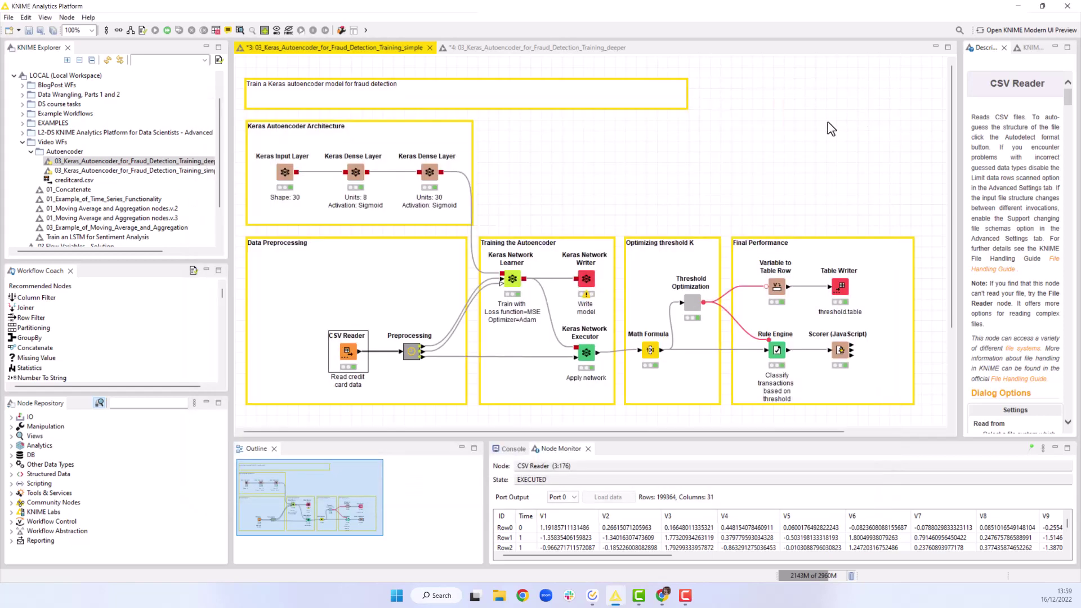
click(772, 175)
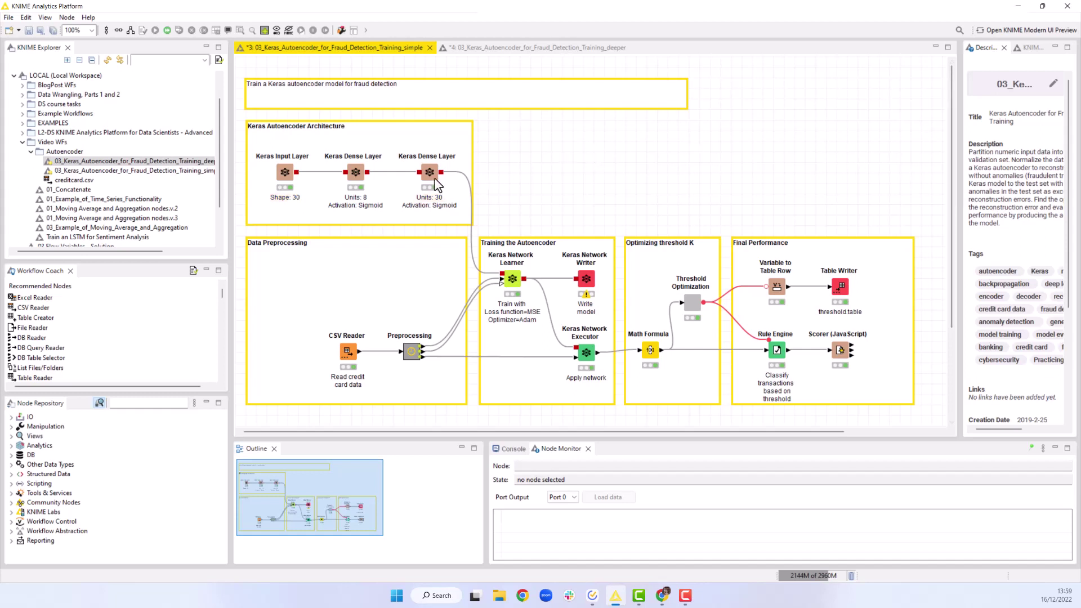
click(354, 174)
double_click(355, 173)
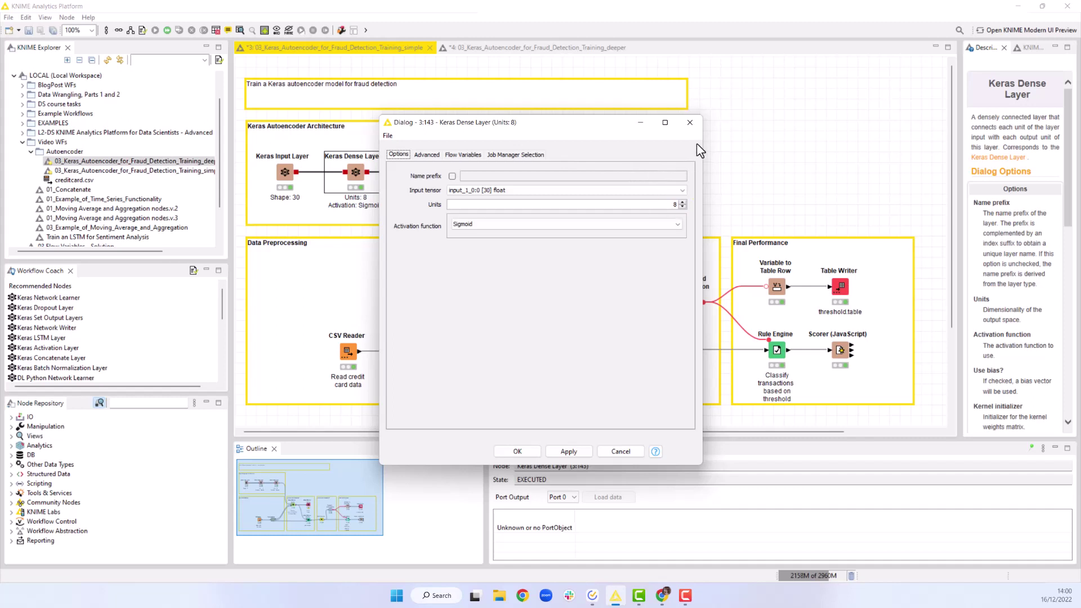
click(690, 123)
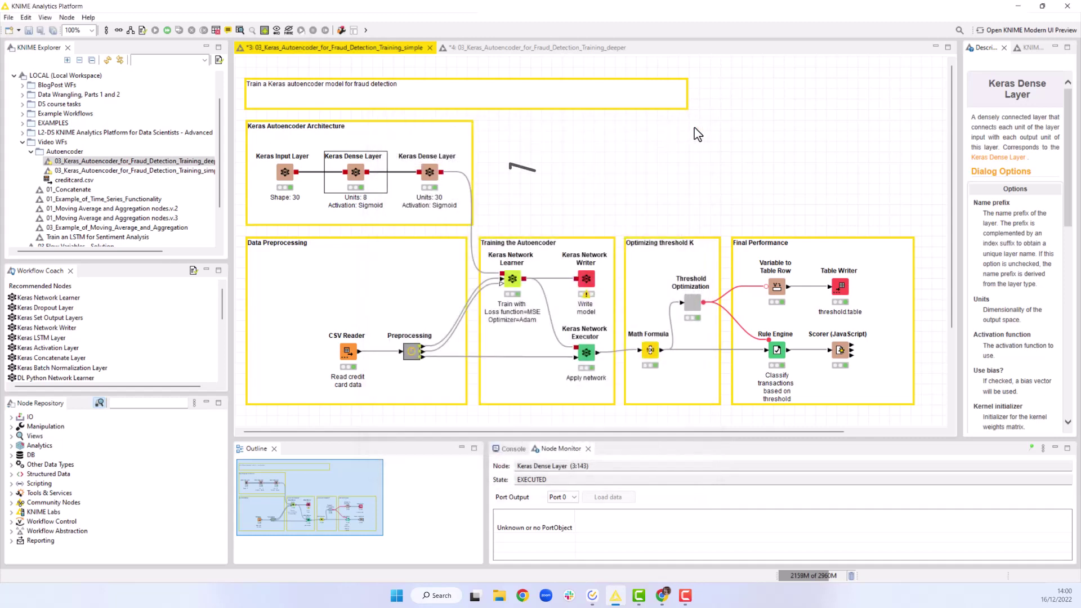
click(694, 127)
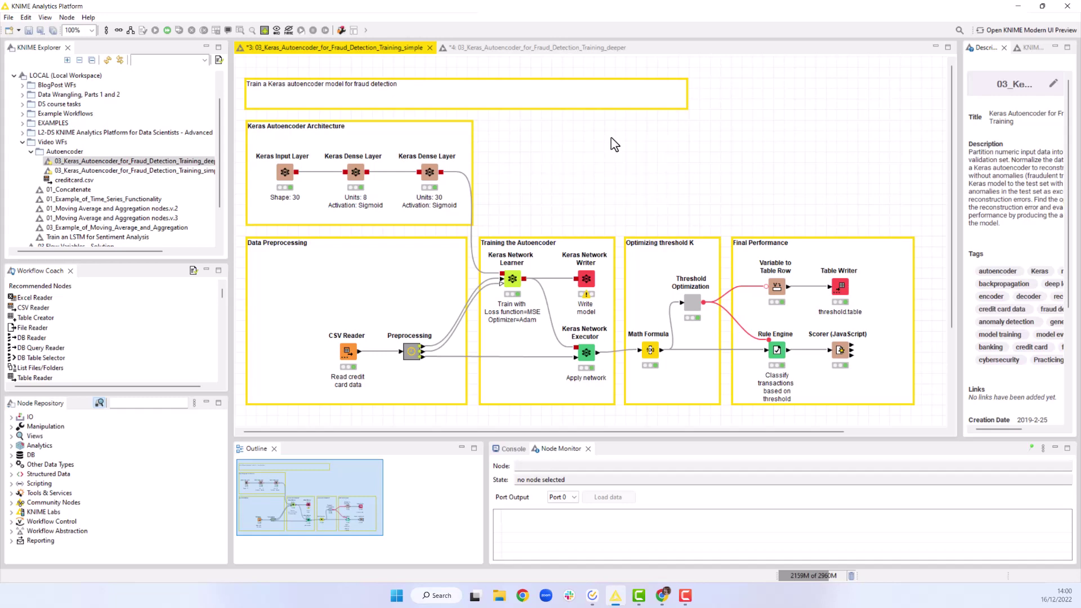
click(412, 352)
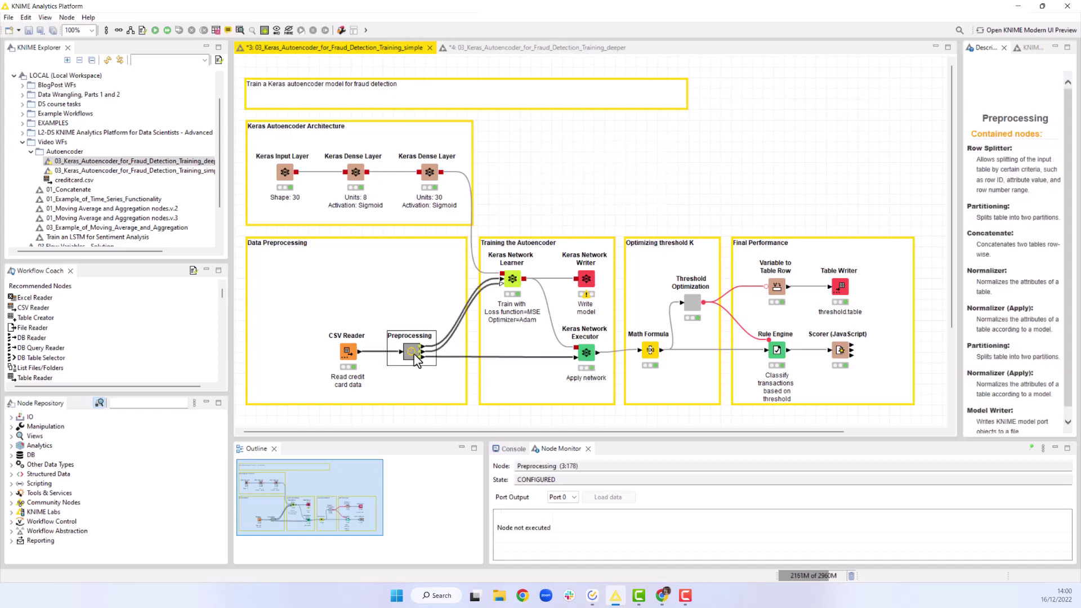
double_click(413, 354)
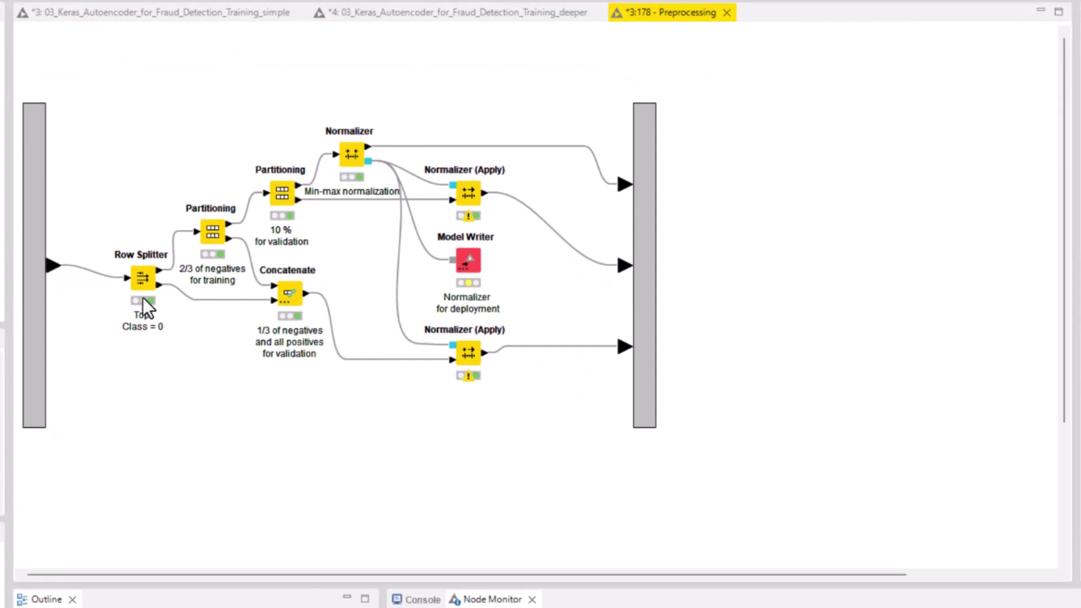
double_click(142, 282)
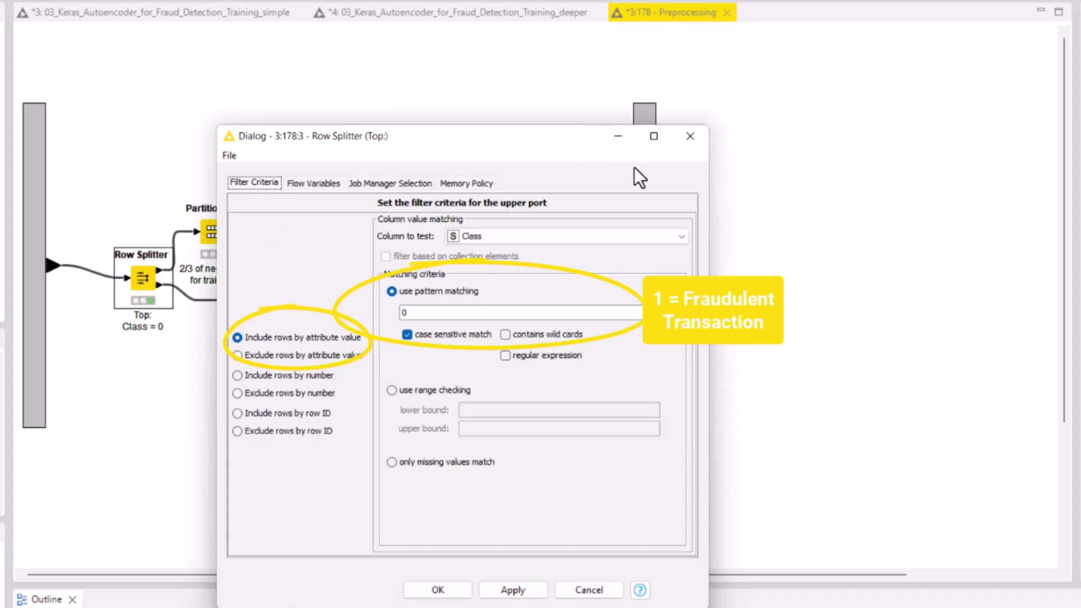
click(690, 136)
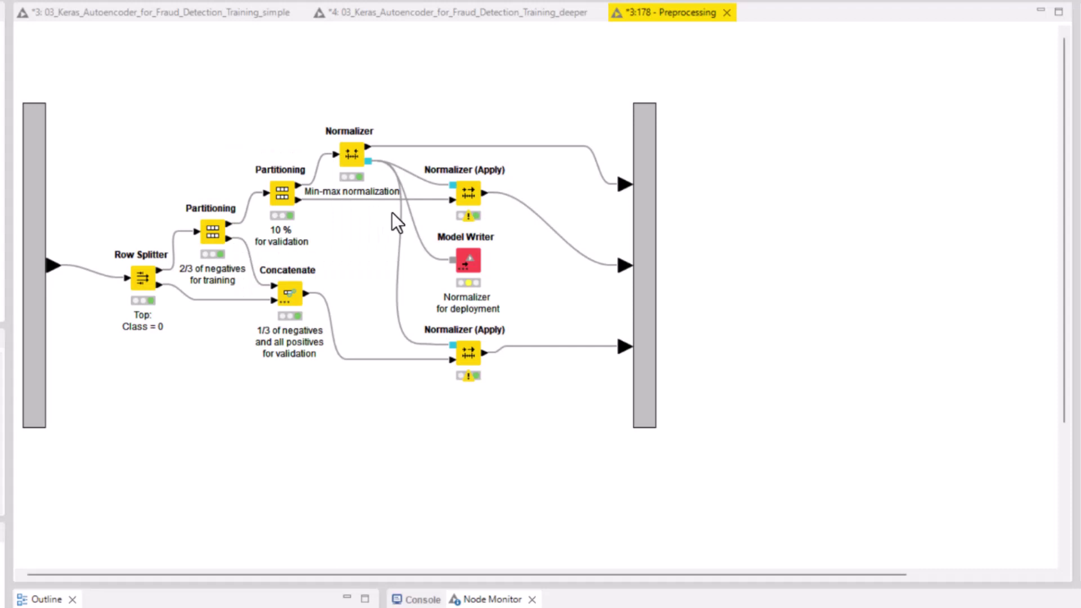
double_click(359, 159)
click(728, 12)
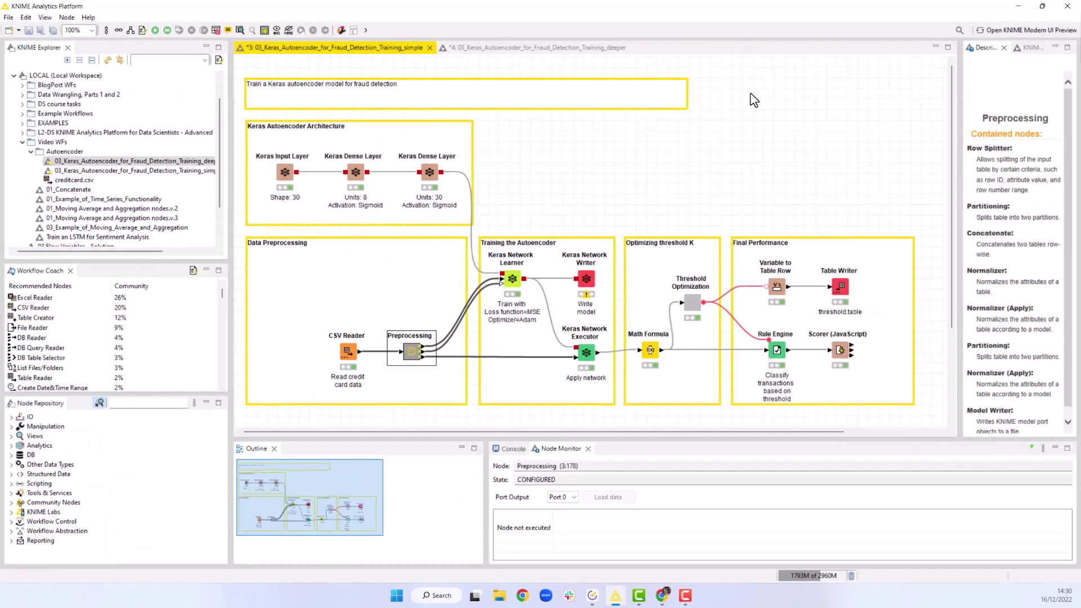
click(750, 196)
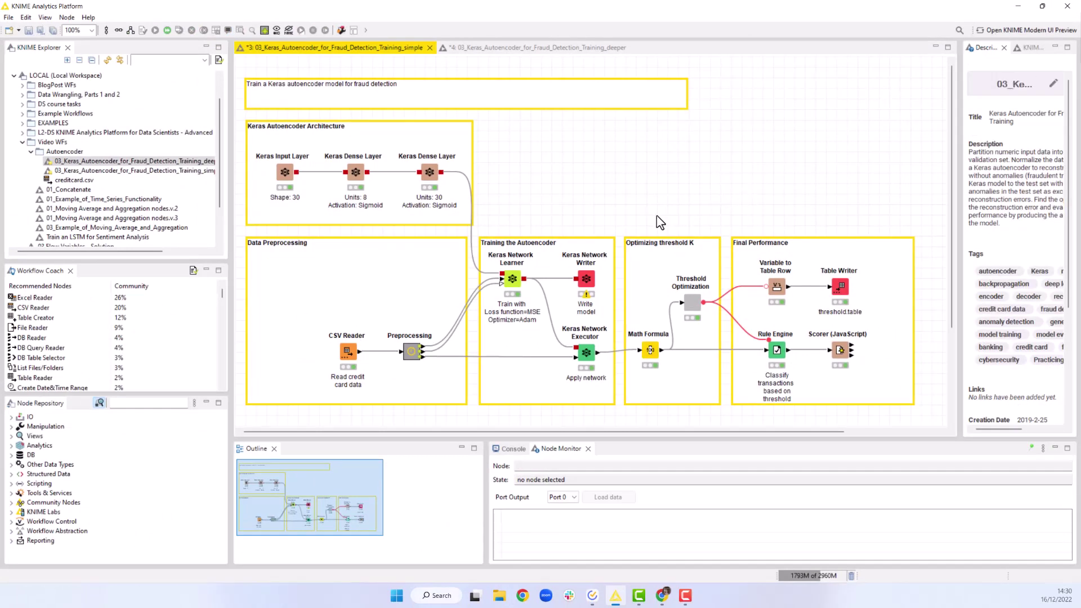
click(513, 280)
double_click(516, 282)
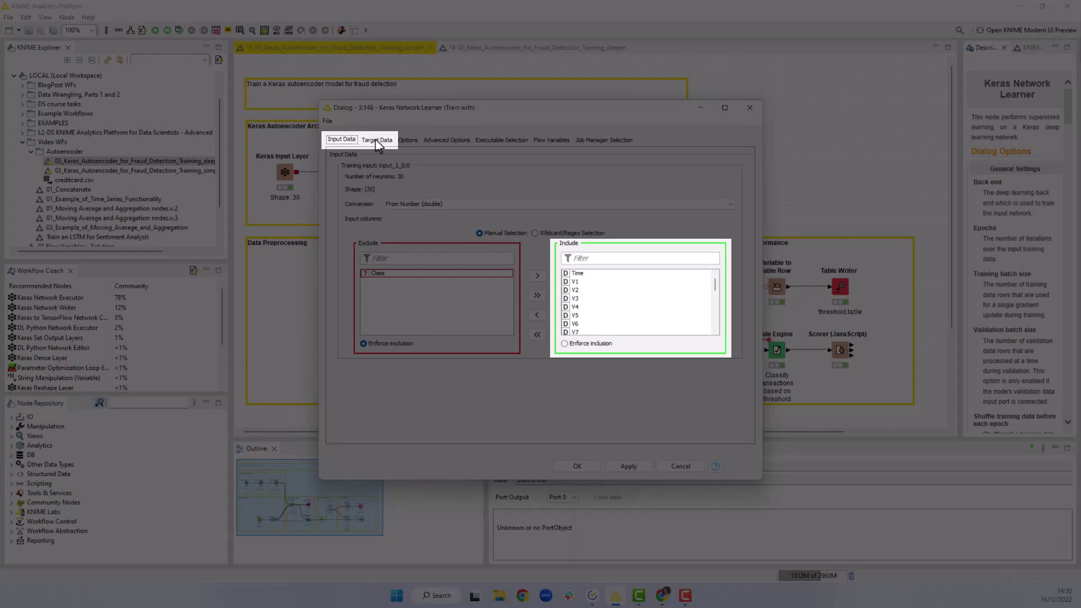
click(377, 142)
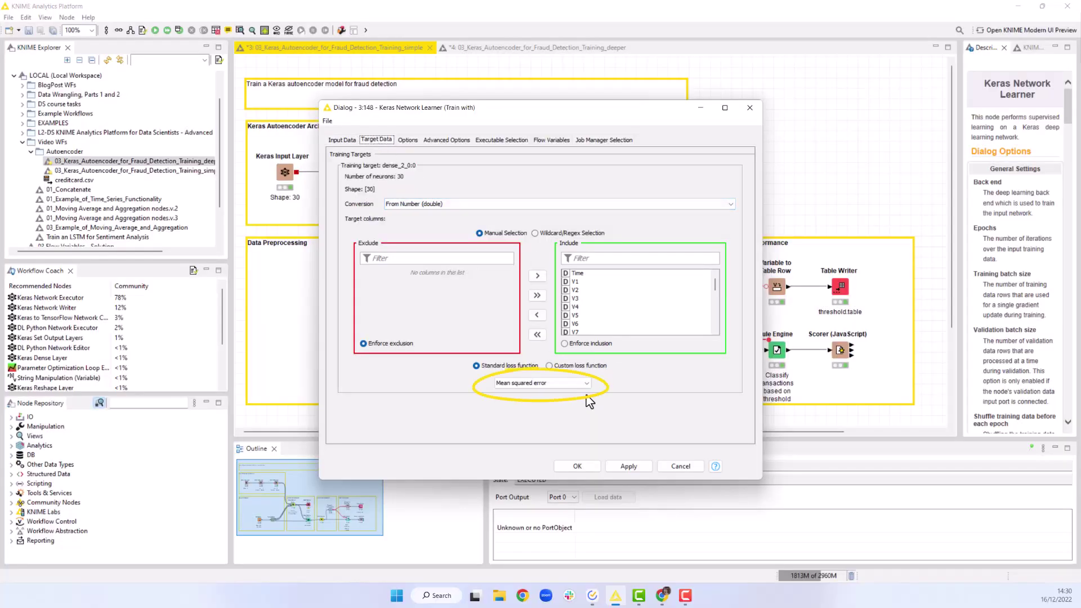
click(585, 385)
click(536, 452)
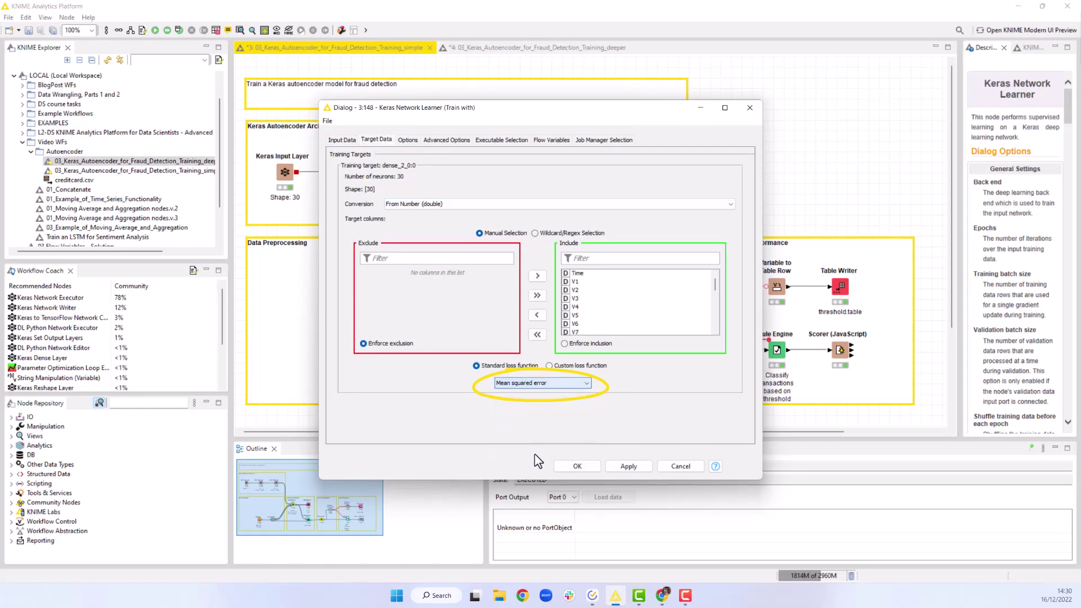
click(407, 141)
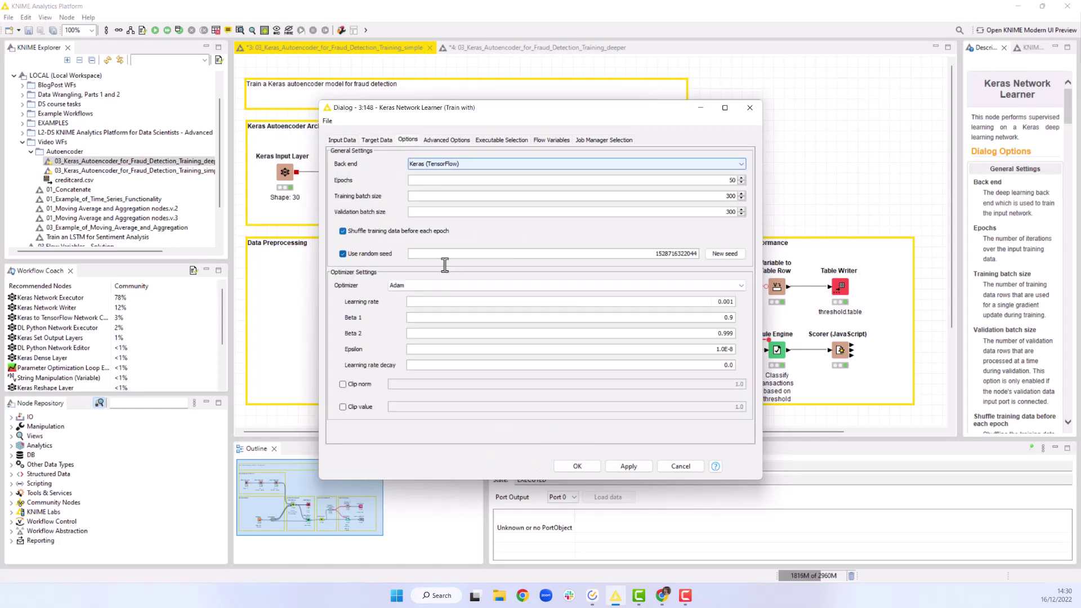
click(435, 286)
click(435, 313)
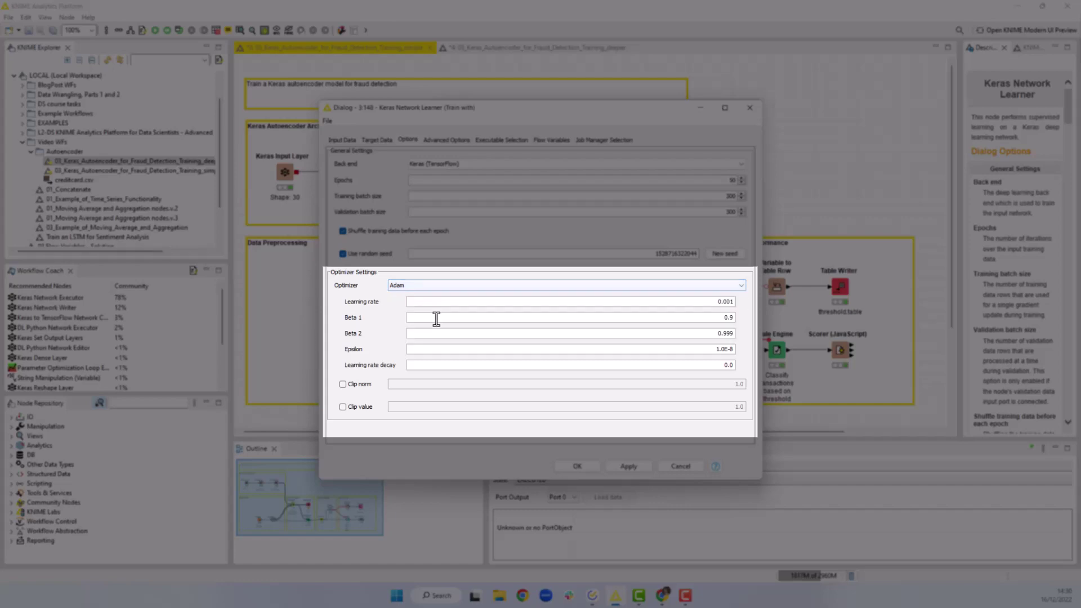
click(592, 466)
click(624, 336)
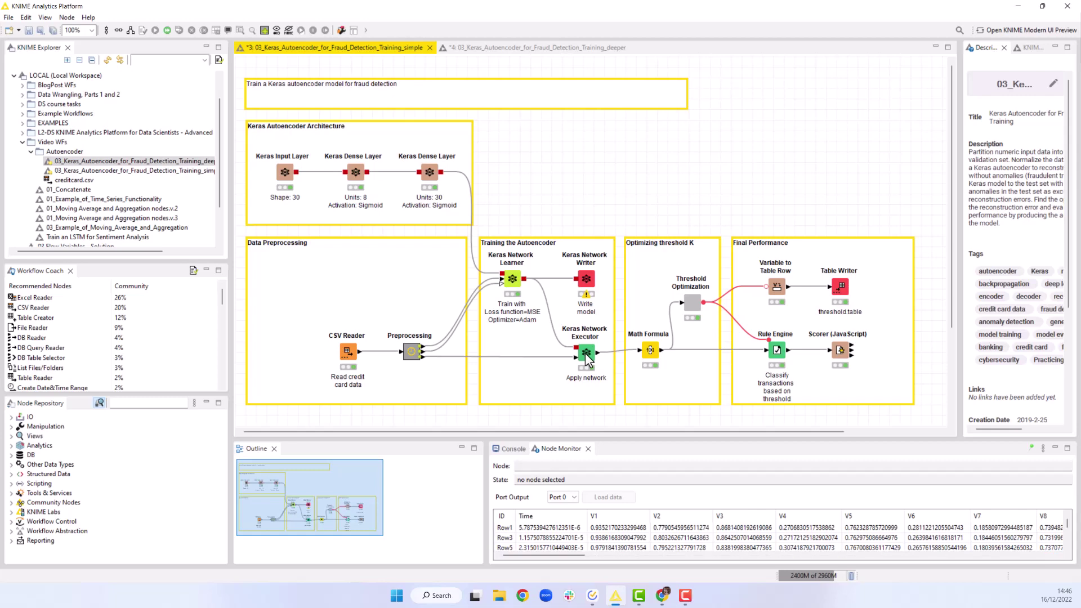
click(587, 359)
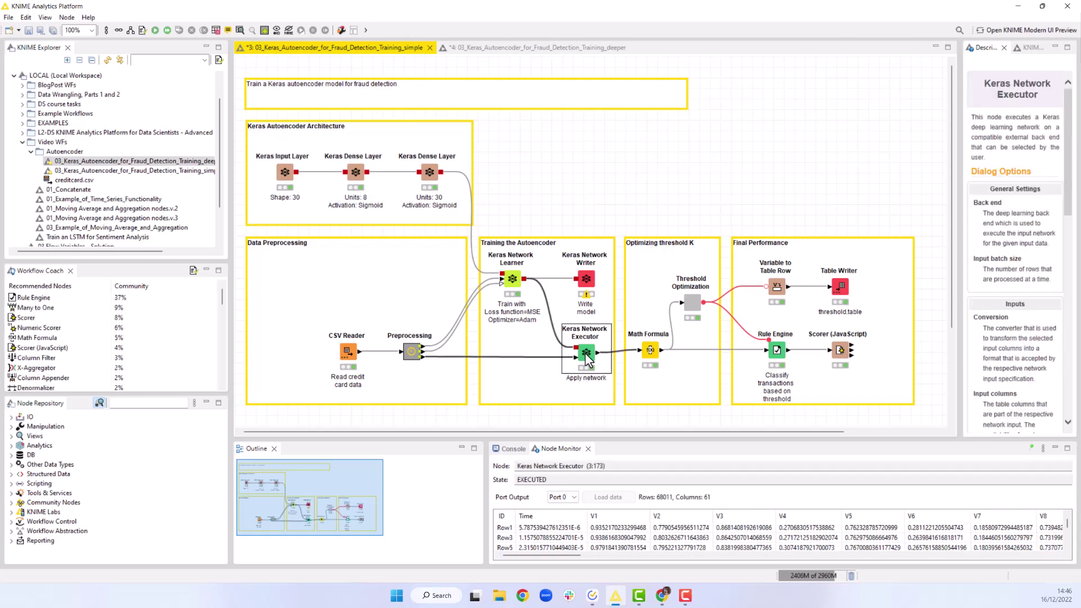
right_click(588, 358)
click(616, 346)
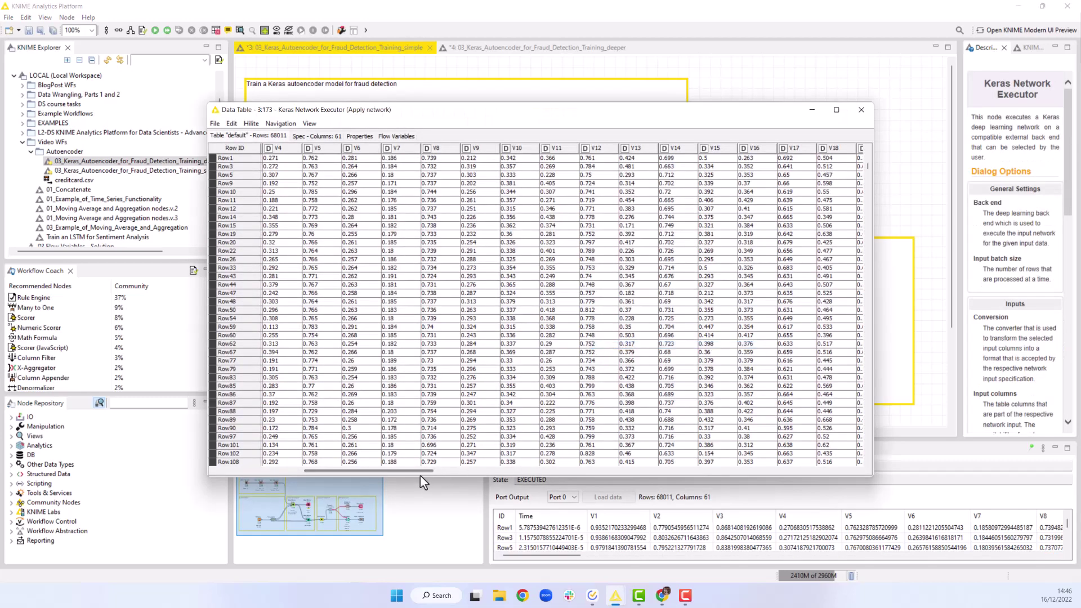
drag(420, 472, 603, 477)
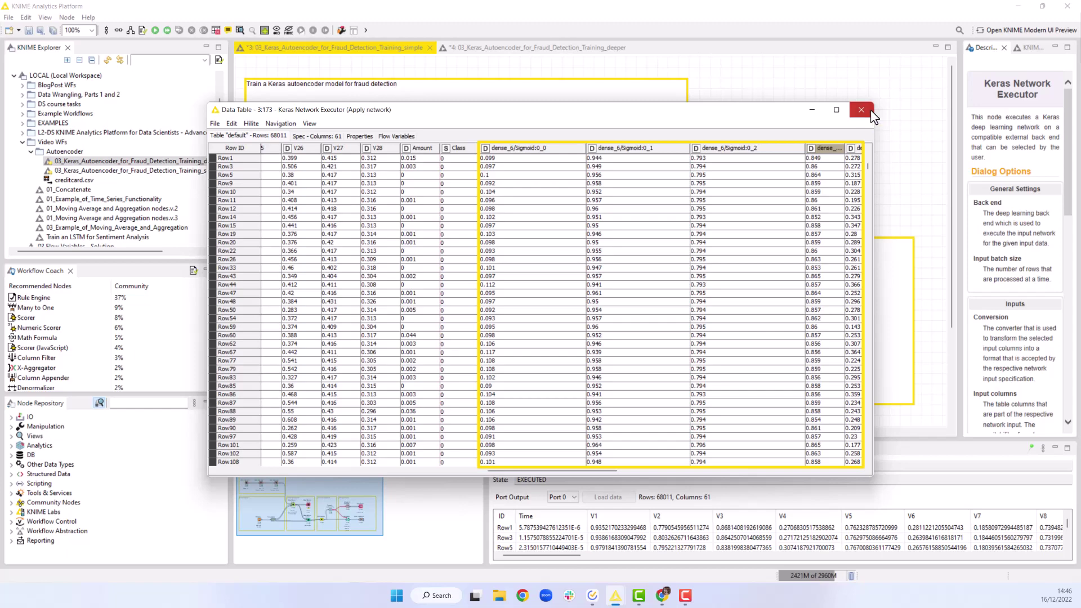
click(871, 111)
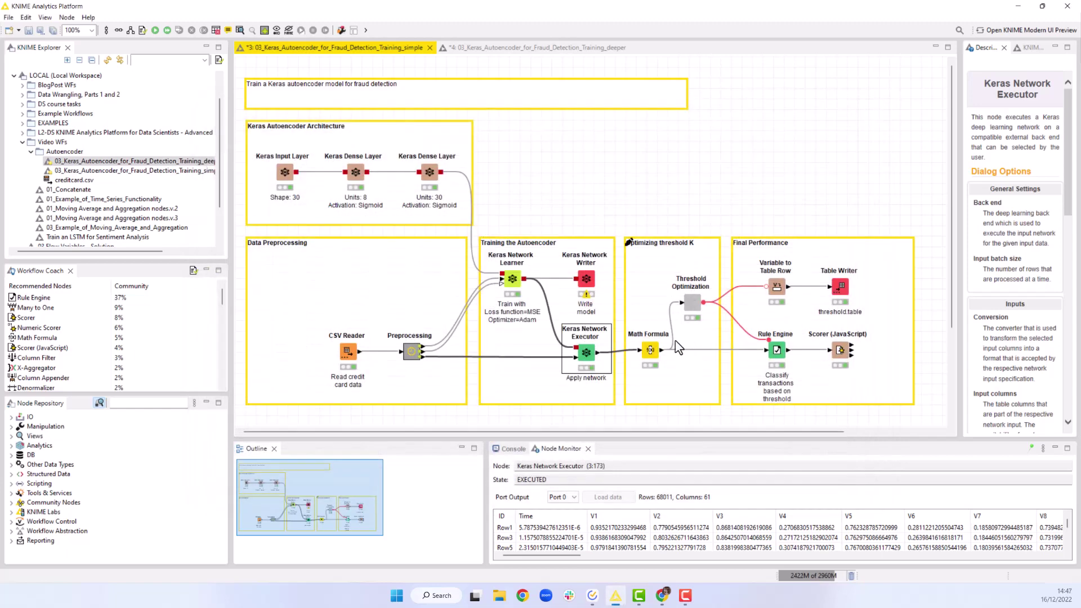
double_click(650, 352)
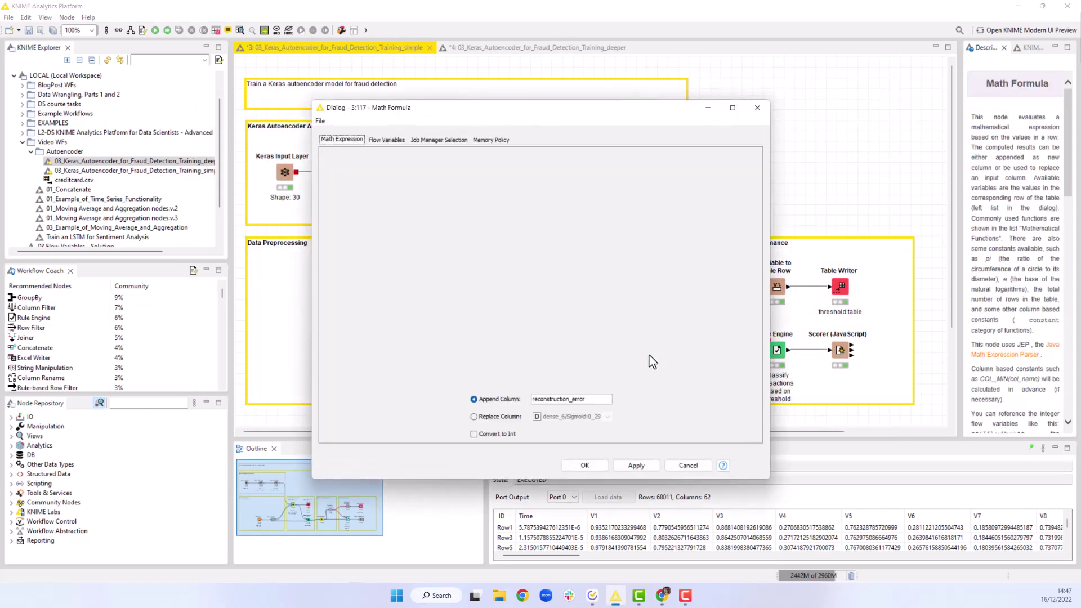
click(733, 108)
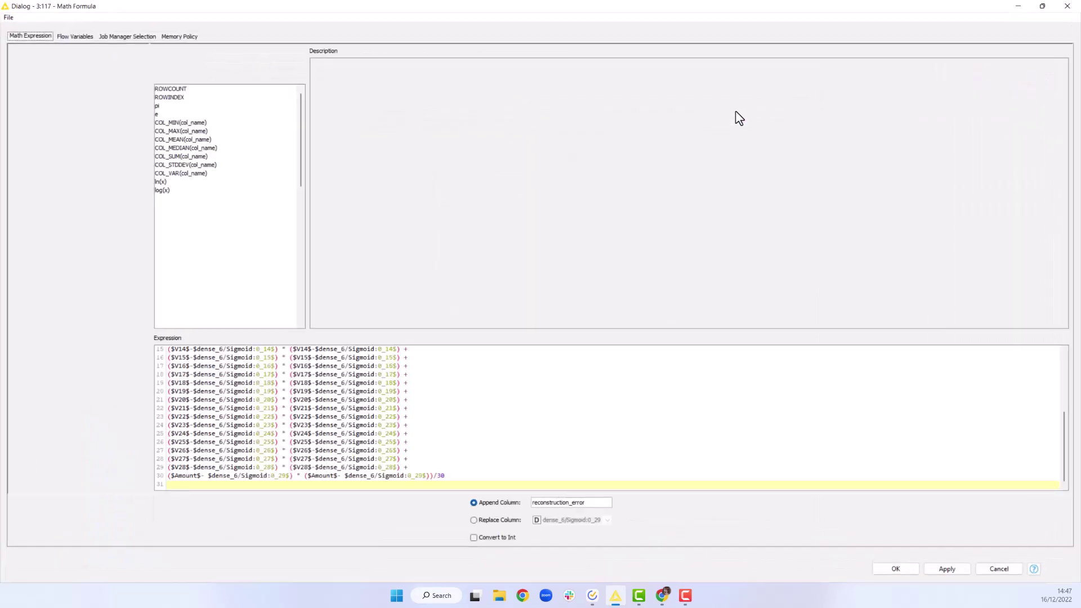
click(1075, 10)
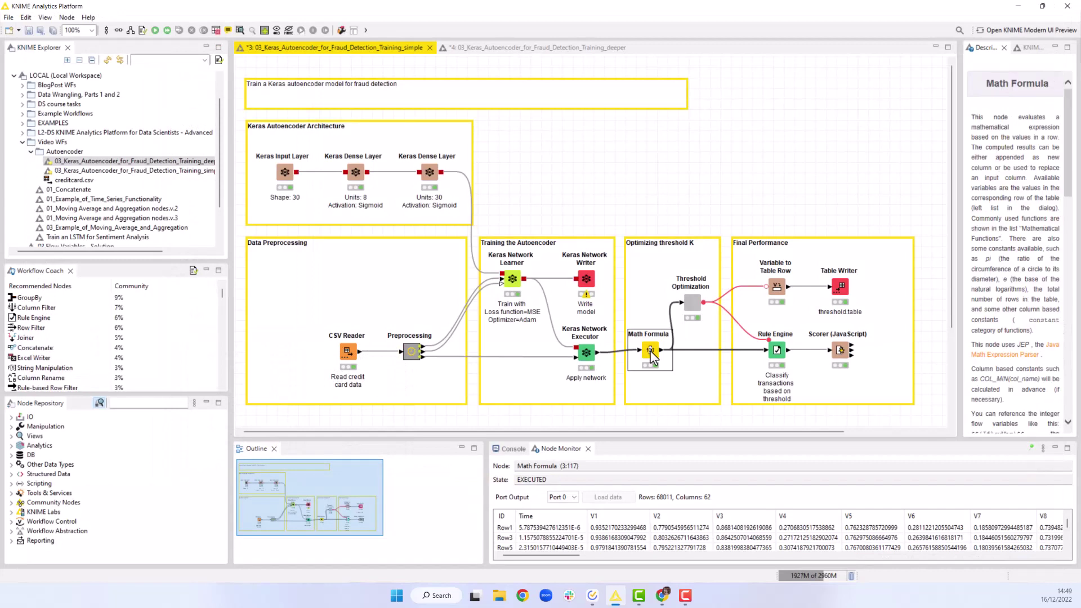
right_click(651, 350)
click(657, 343)
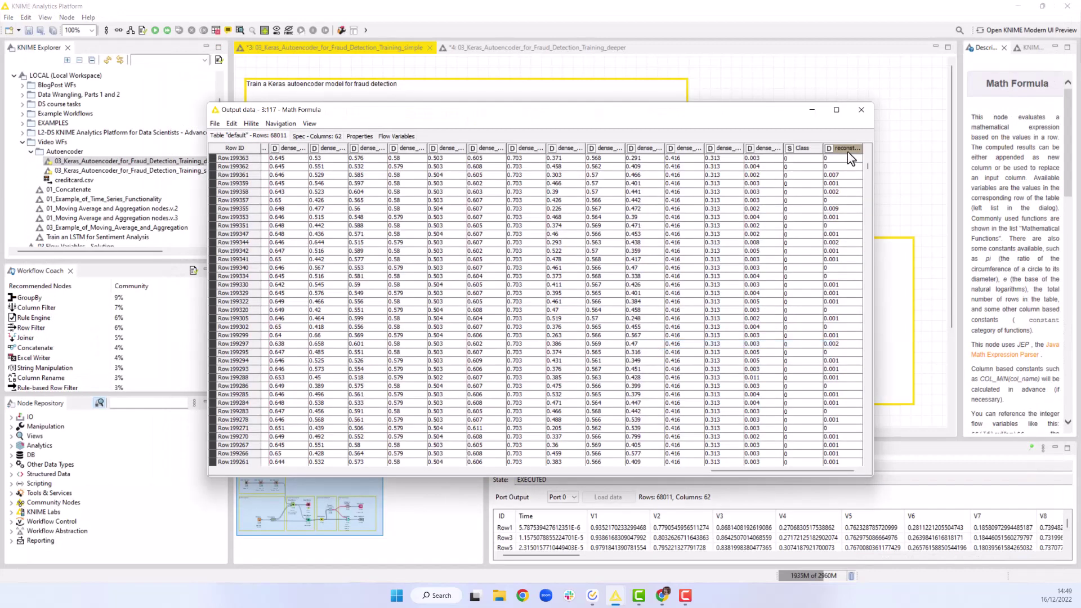
right_click(847, 151)
click(861, 160)
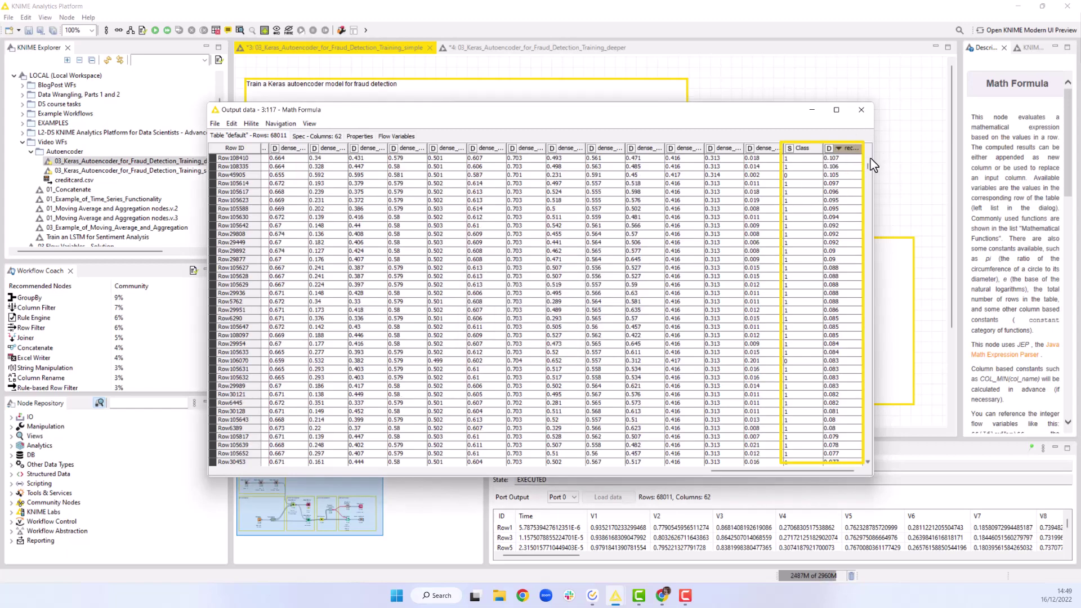
drag(869, 160, 868, 170)
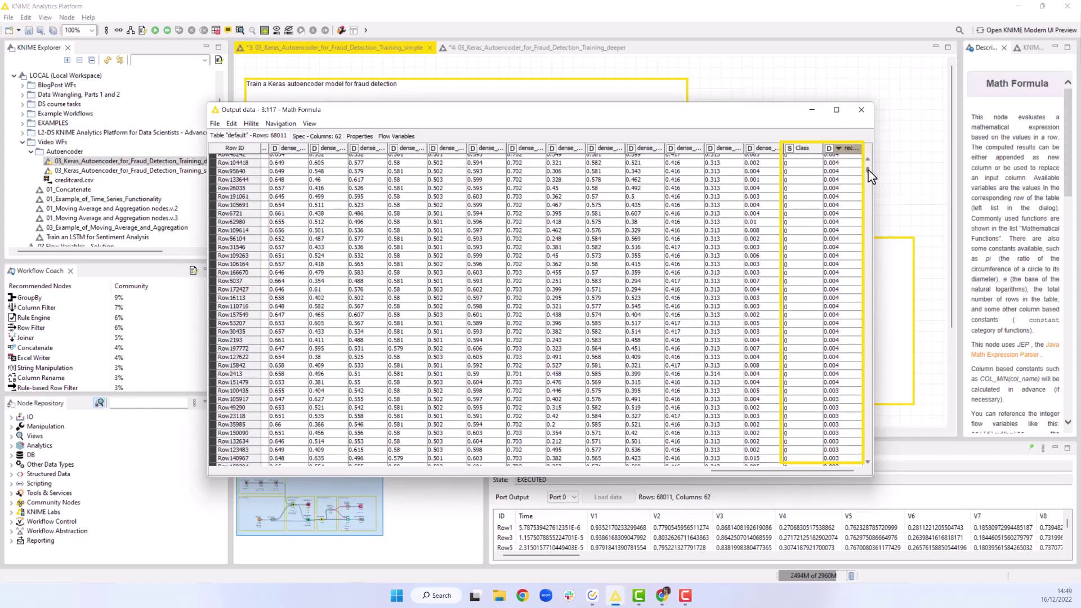
click(862, 109)
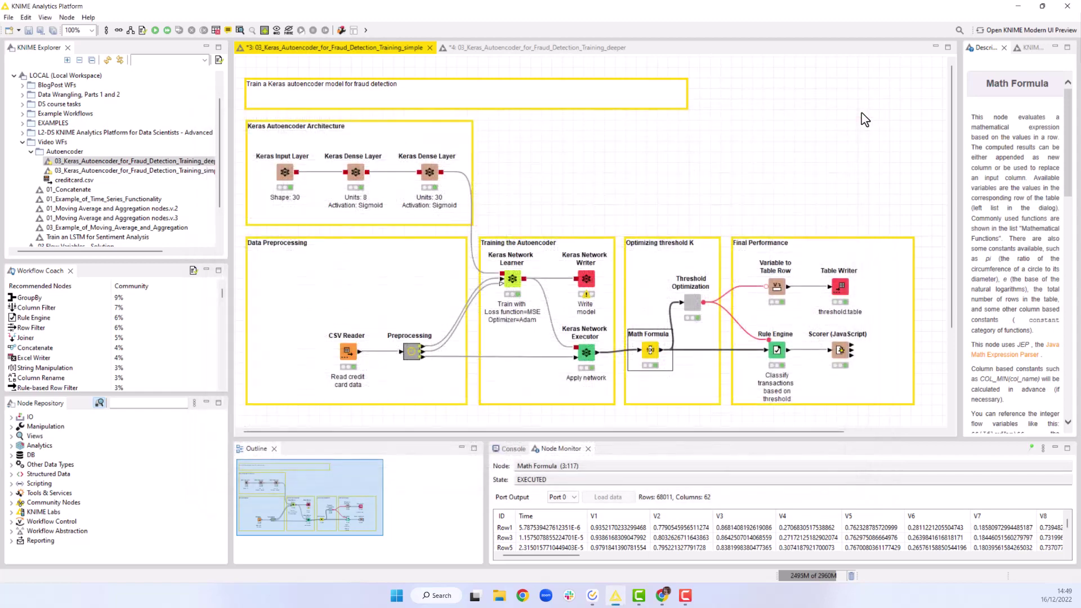
click(786, 363)
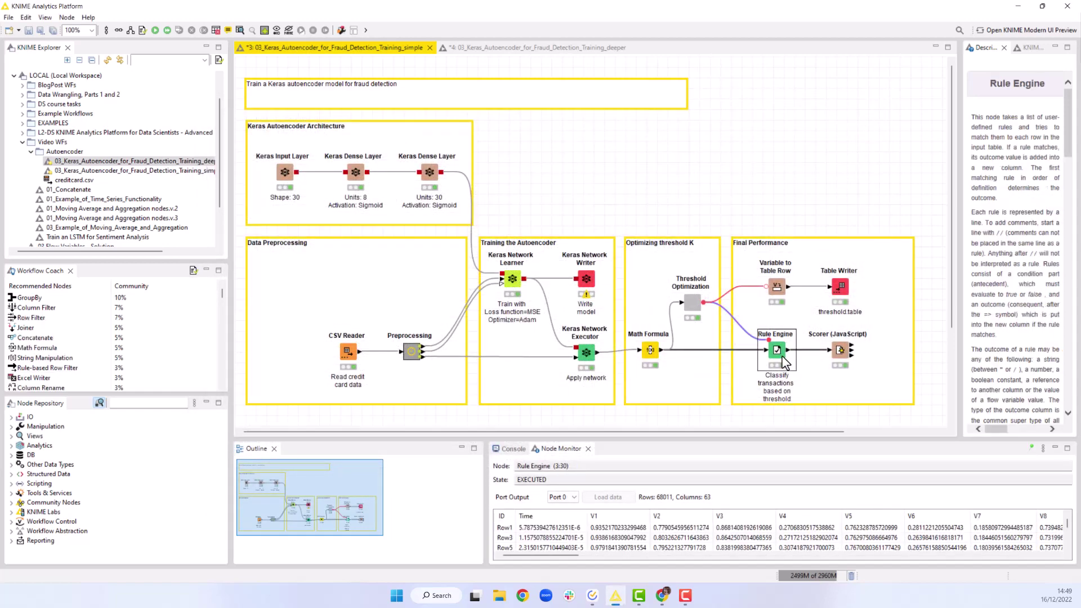
double_click(785, 363)
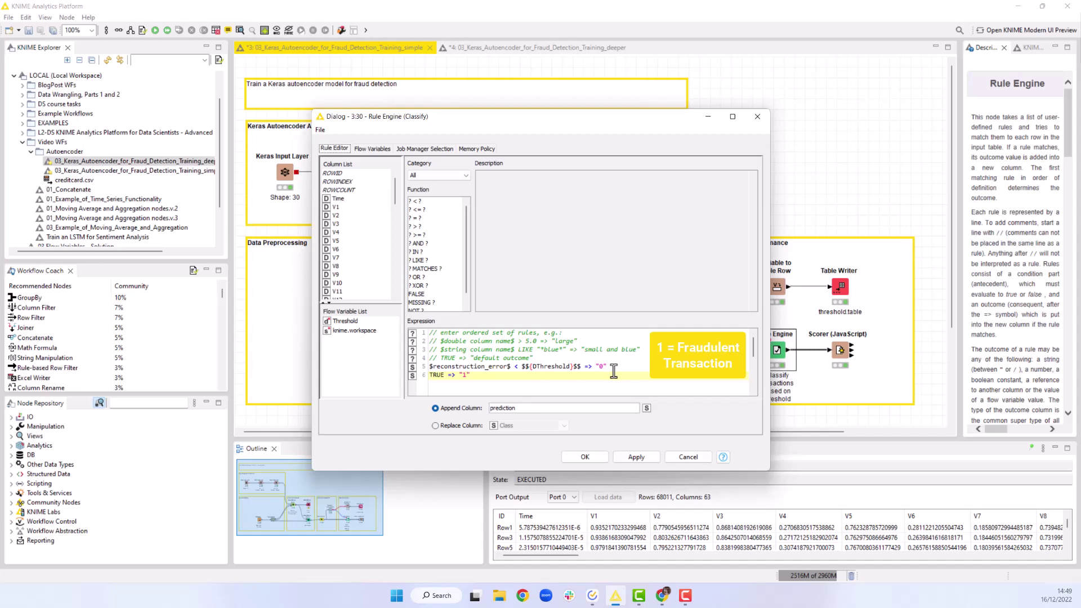
click(752, 117)
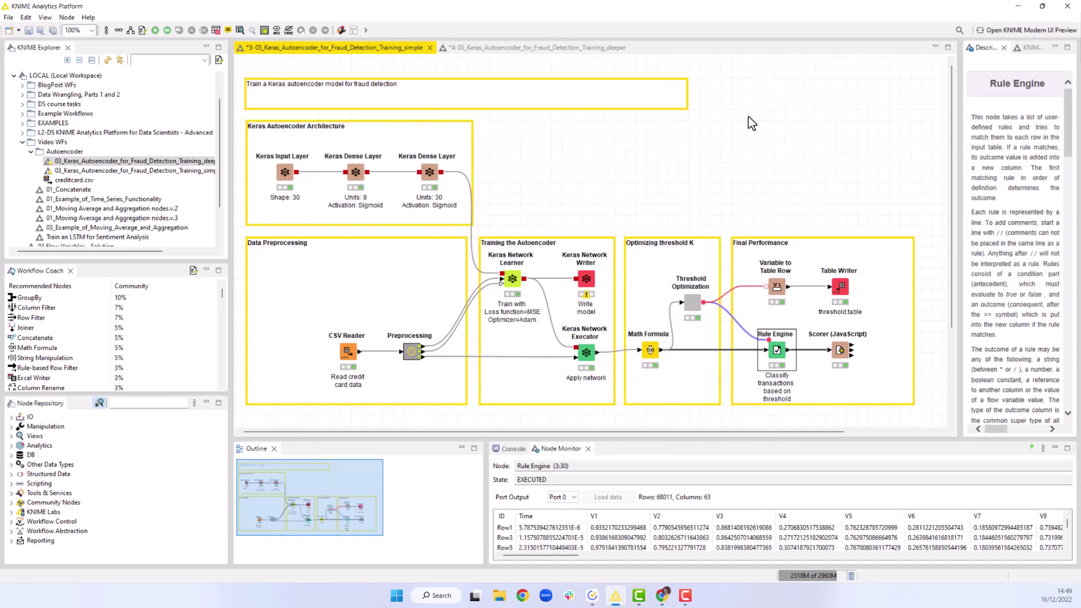
ctrl+click(691, 304)
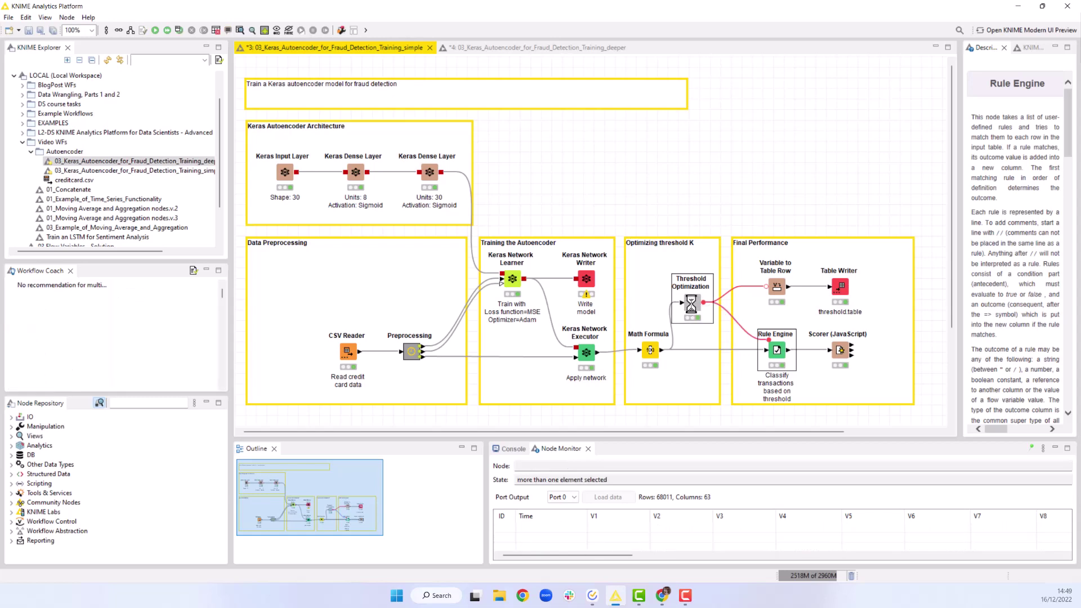
ctrl+double_click(692, 304)
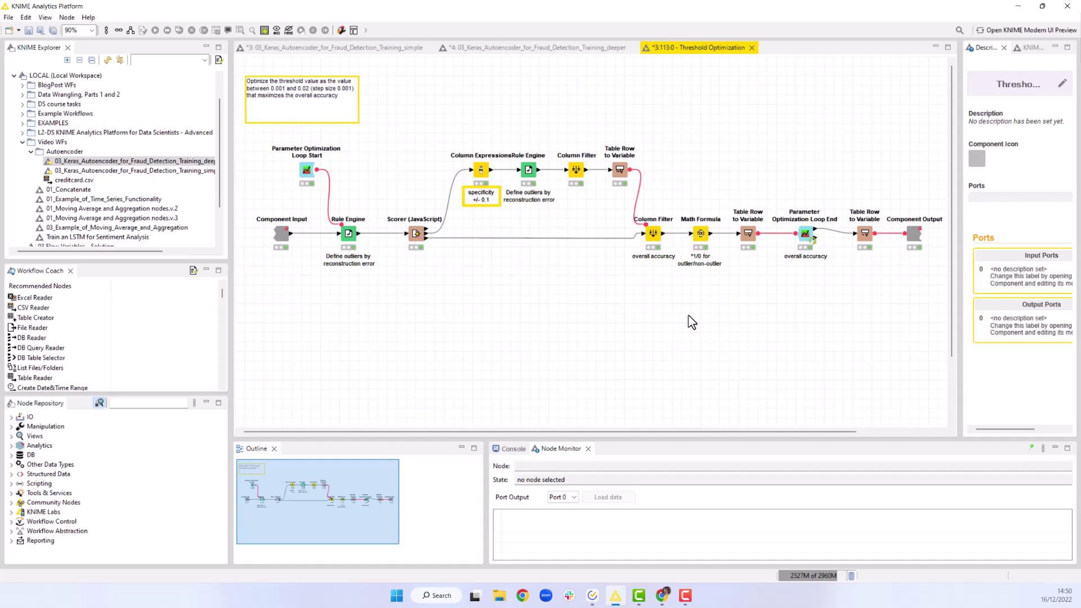
click(752, 47)
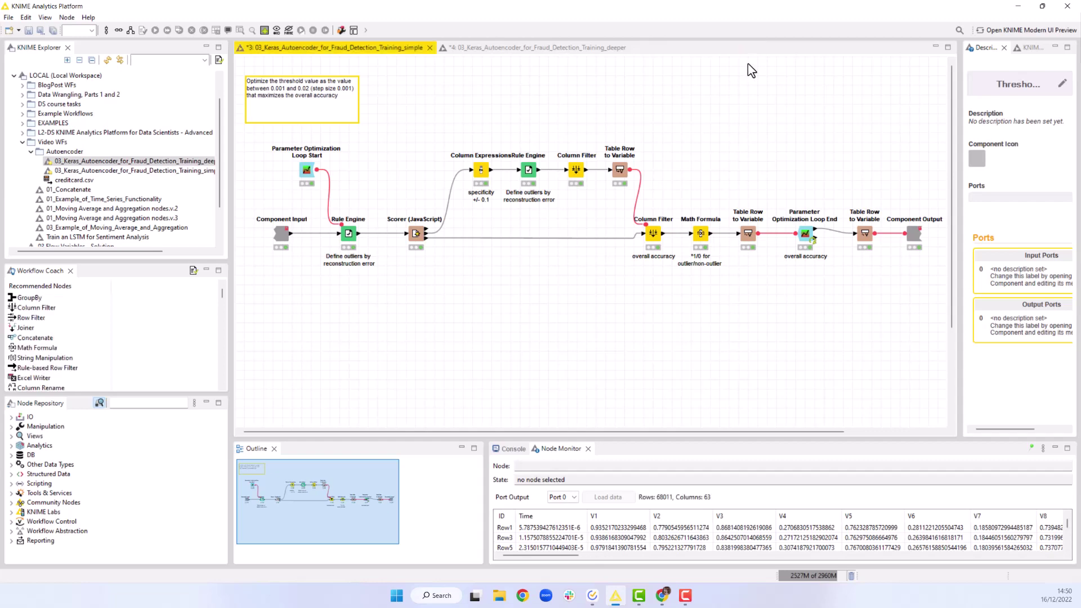
click(782, 175)
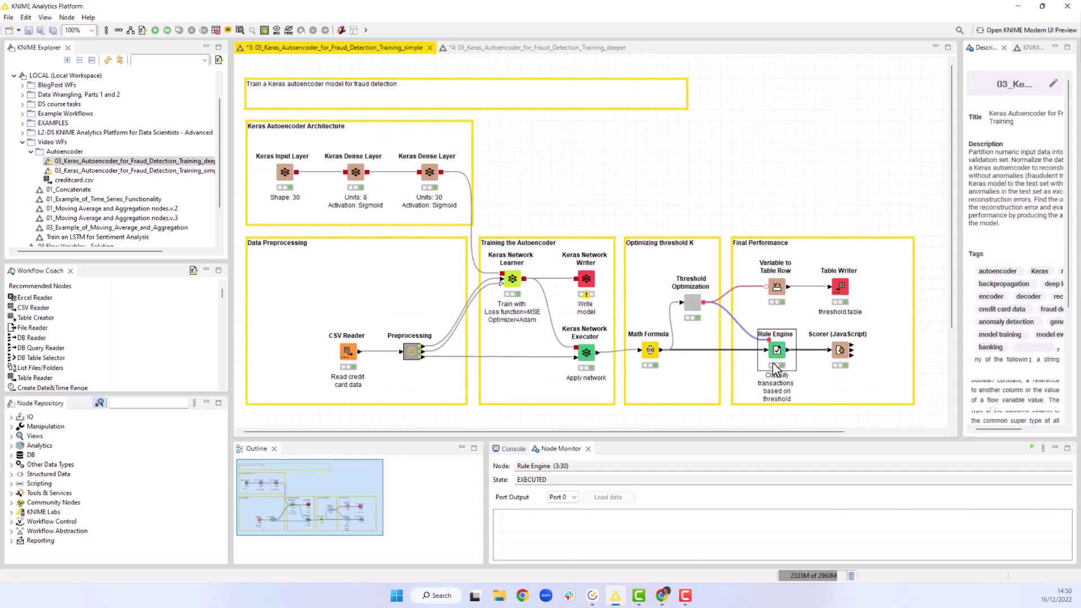
right_click(840, 350)
click(918, 193)
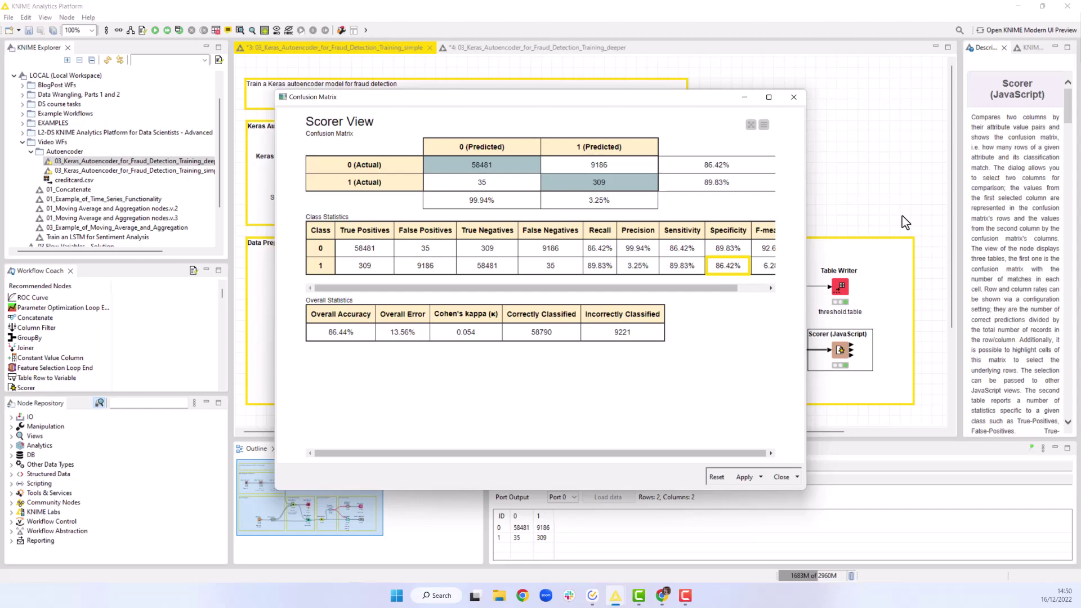
Close the Scorer's confusion matrix view to return to the fraud-detection workflow.
click(794, 97)
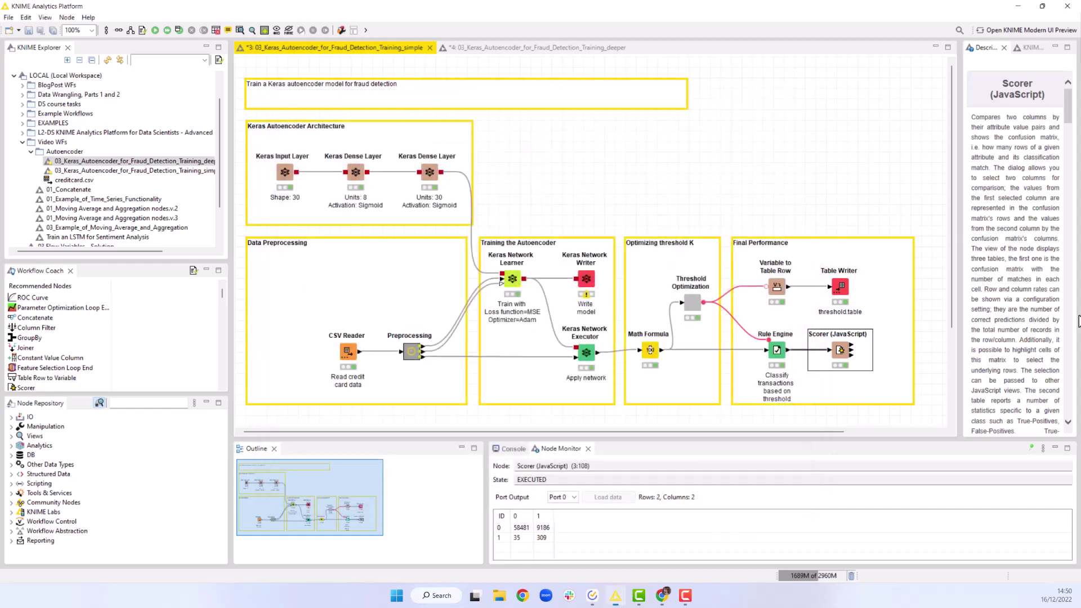